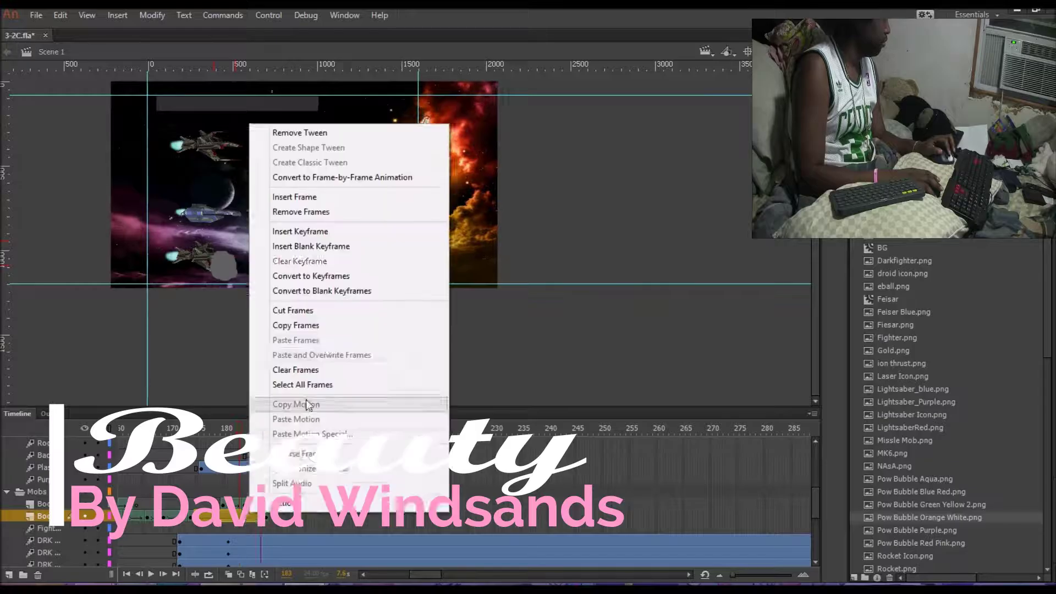
- Jump the playhead to around frame 191 and zoom in on the battle scene
click(289, 521)
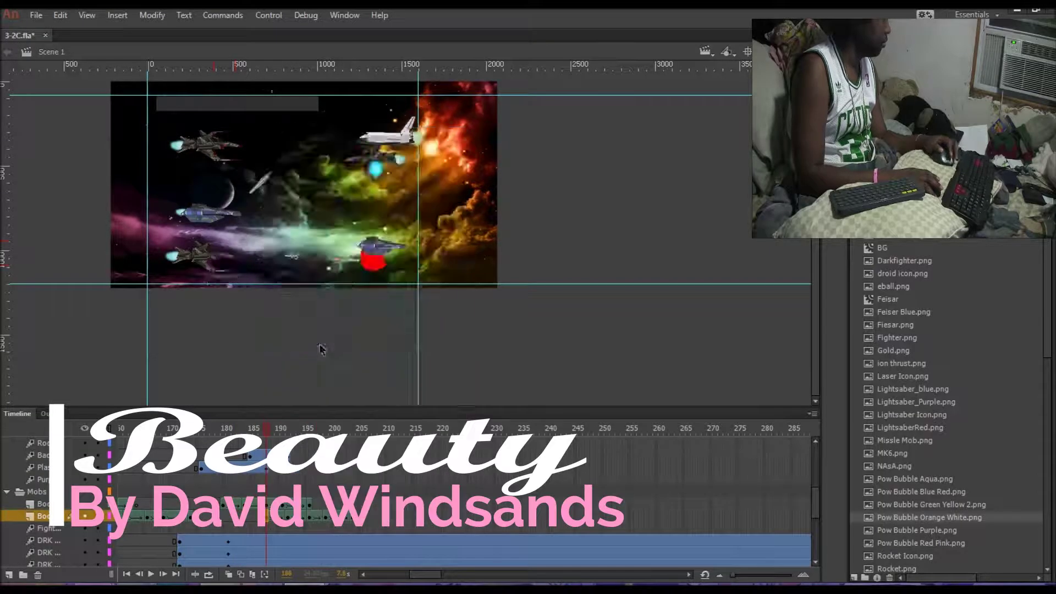
key(ctrl+equal)
key(ctrl+equal)
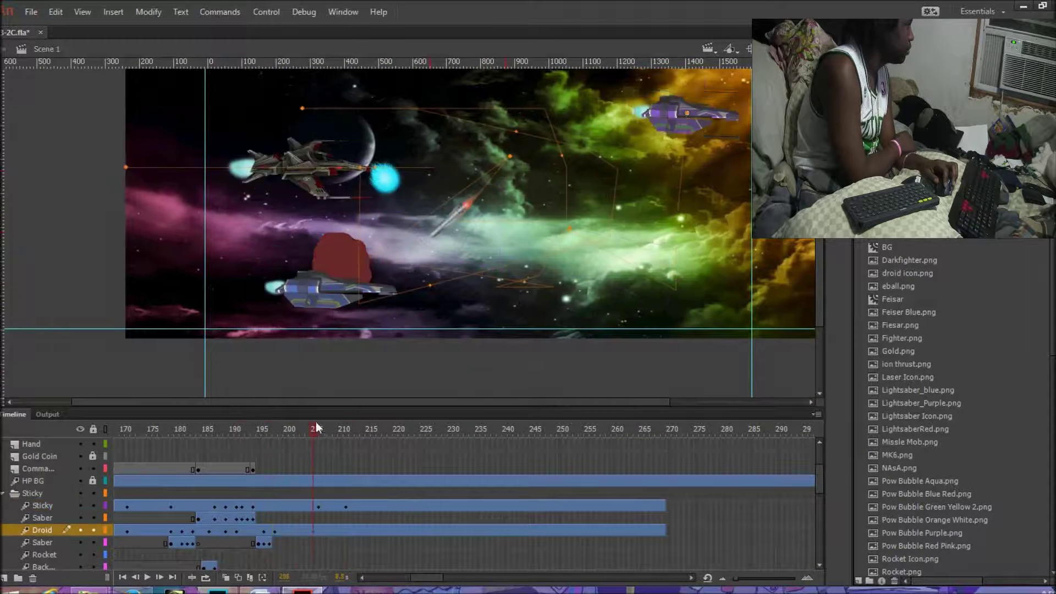
- Inspect the Saber, Energy and Plasma layer frames from frame 217 to 331, zooming out
click(379, 517)
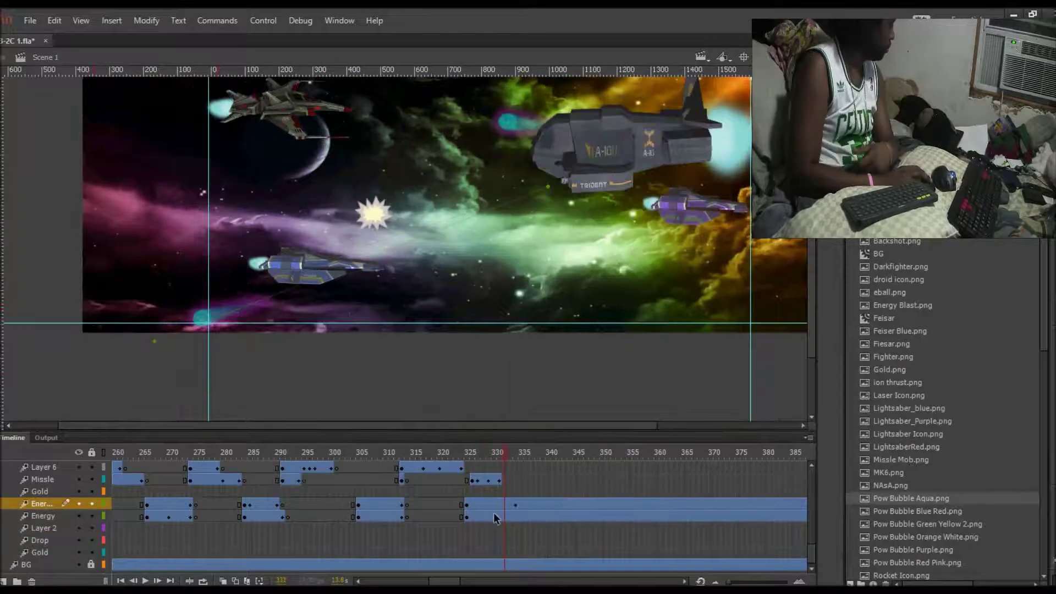
click(495, 518)
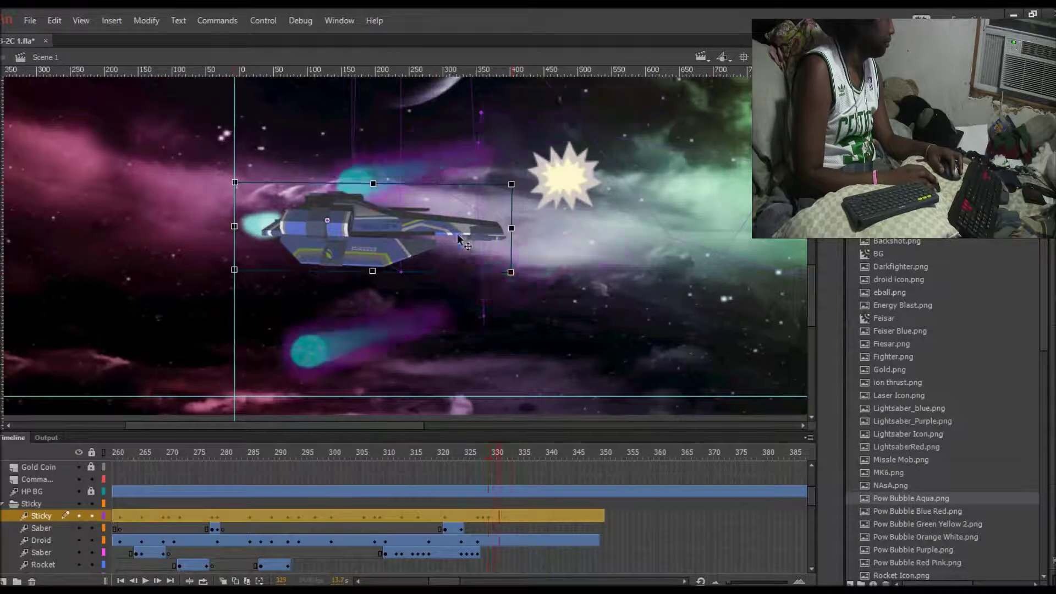
key(ctrl+minus)
click(503, 452)
click(503, 503)
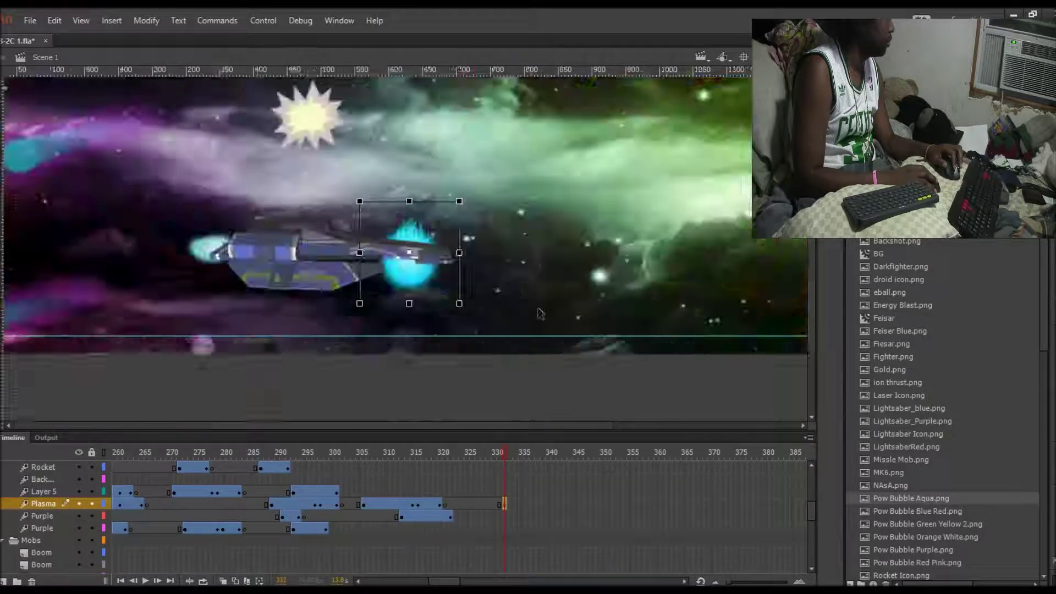
scroll(510, 517, up, 4)
click(485, 492)
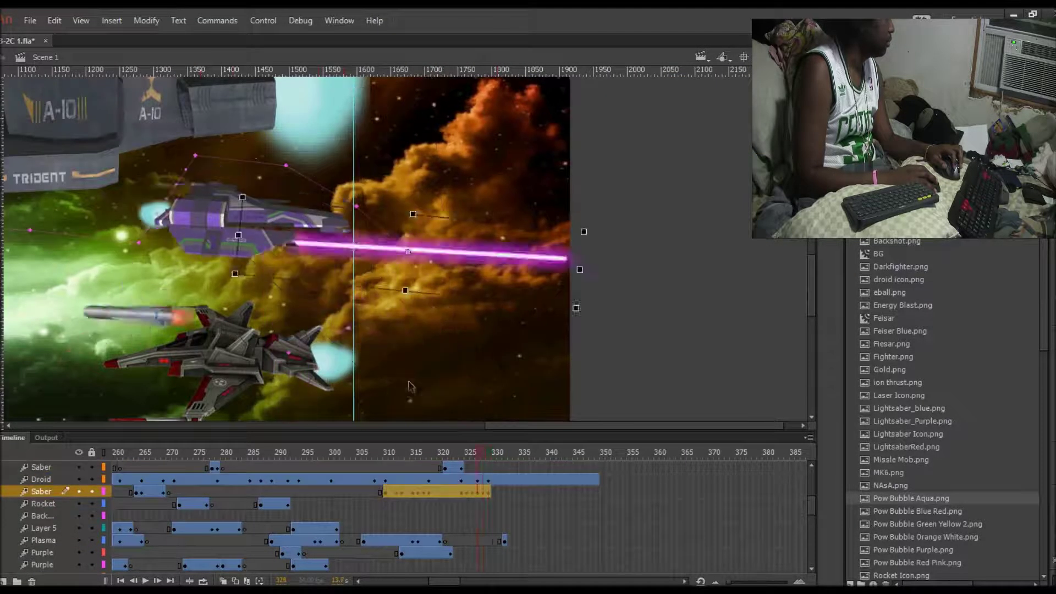
scroll(413, 512, down, 3)
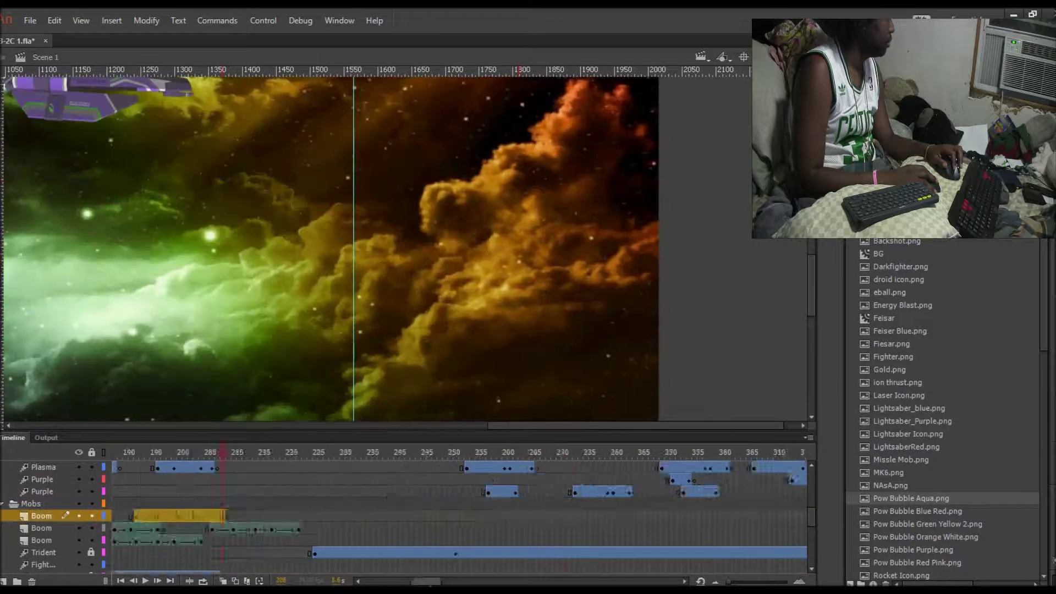
- Inspect the Boom, DRK and Sticky layers, then move to frame 343 and zoom in
click(493, 517)
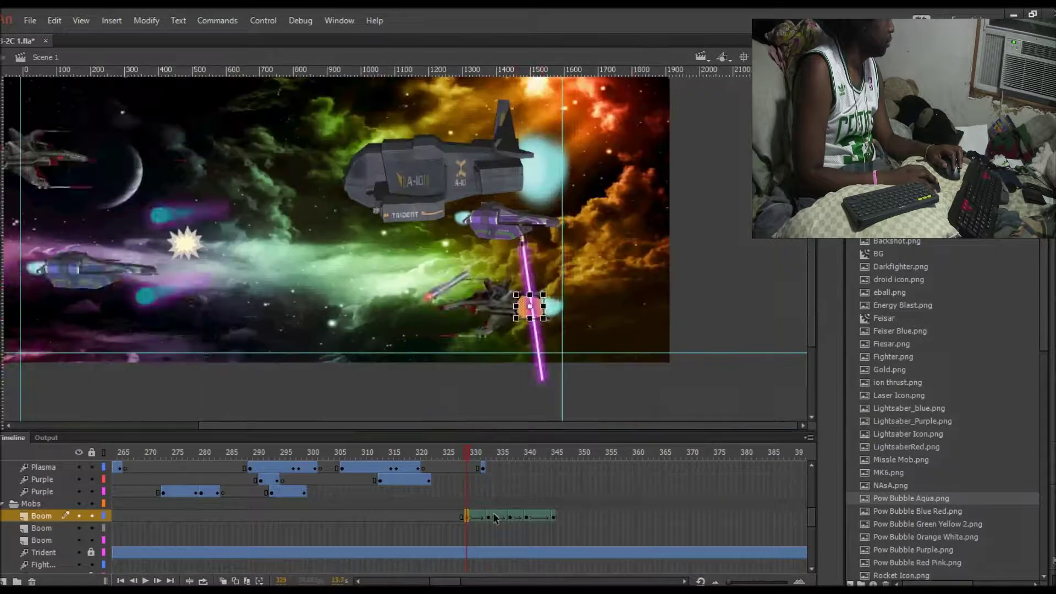
scroll(412, 528, down, 3)
click(308, 561)
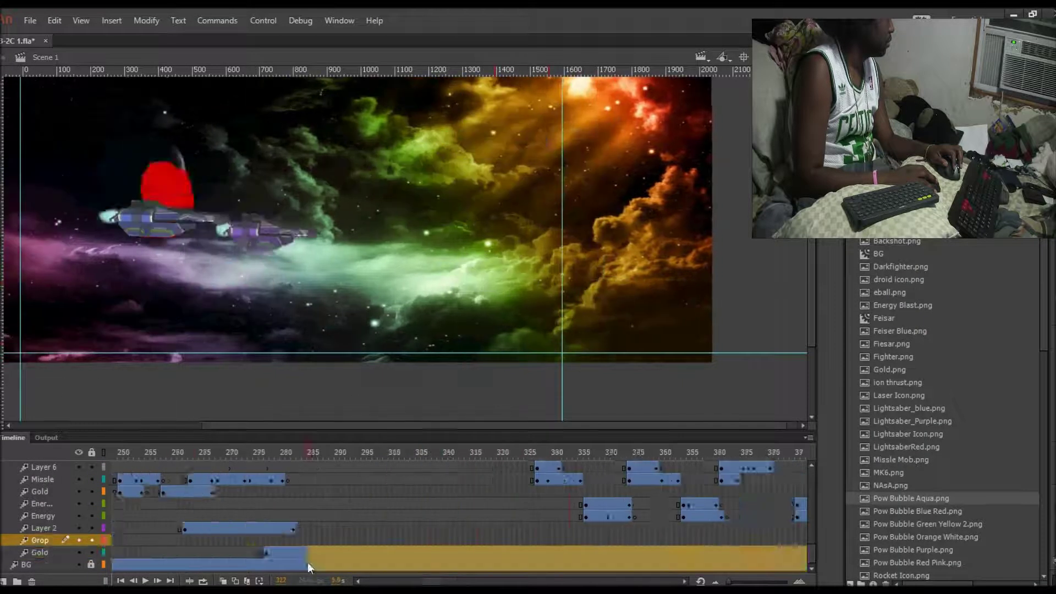
scroll(372, 511, up, 3)
click(435, 466)
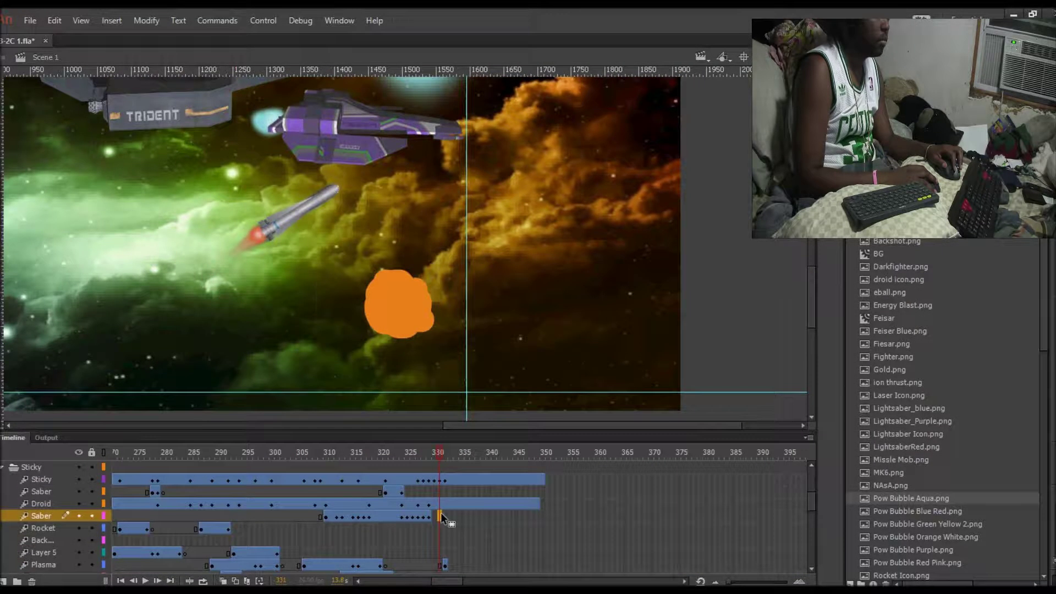
key(ctrl+minus)
click(242, 273)
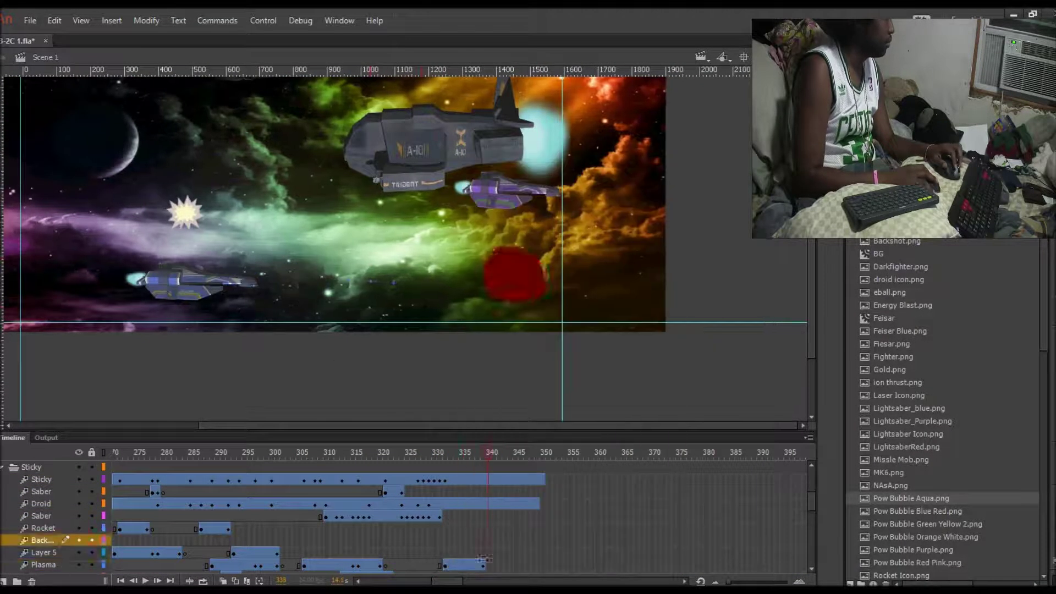
key(ctrl+equal)
scroll(496, 511, up, 5)
click(504, 469)
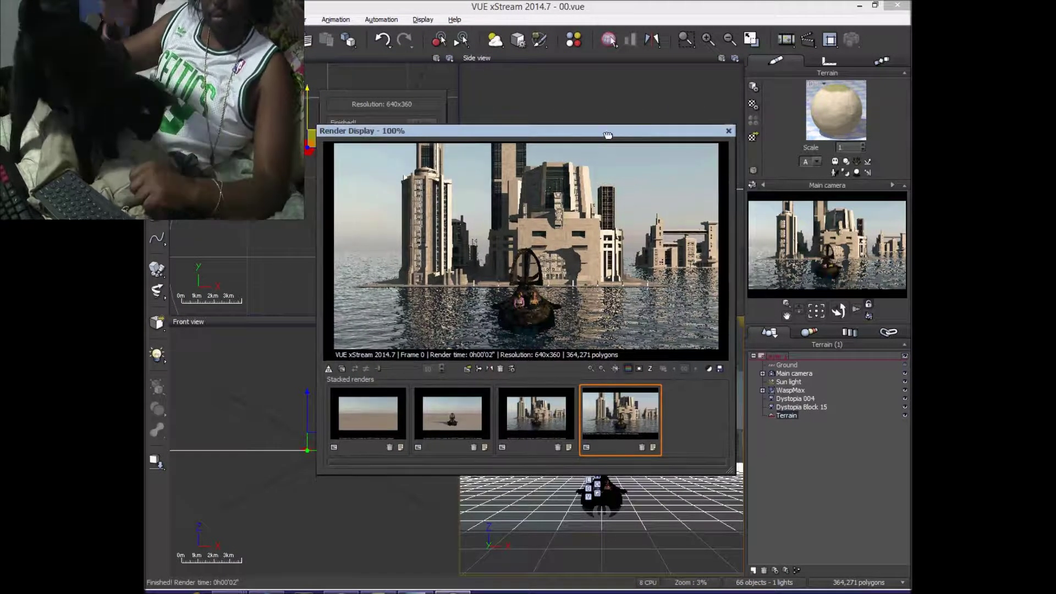
- Close the render preview, add a terrain, select the man's right foot and rotate the camera
click(729, 130)
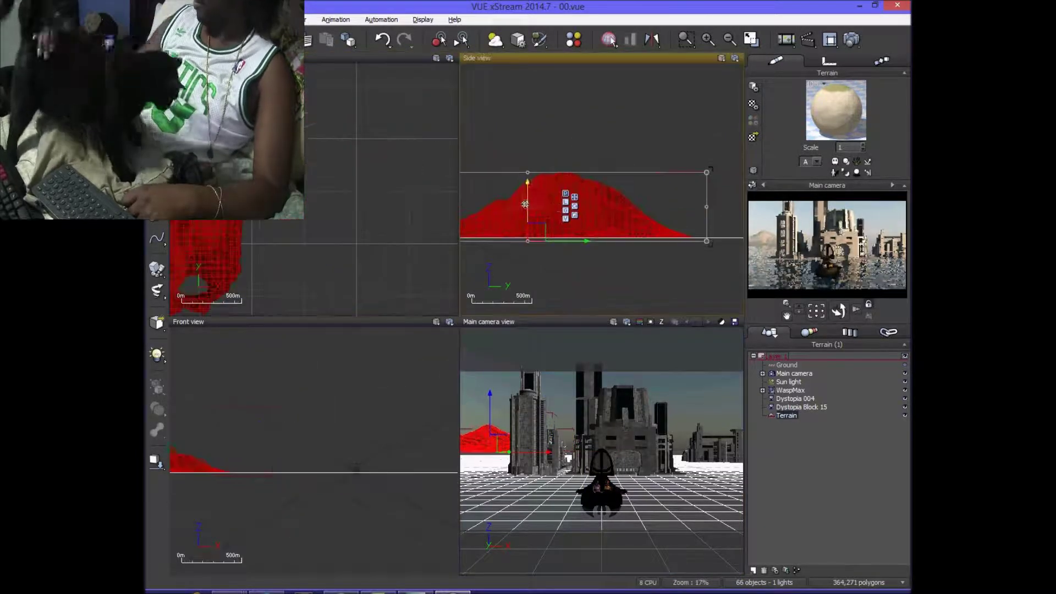
click(156, 269)
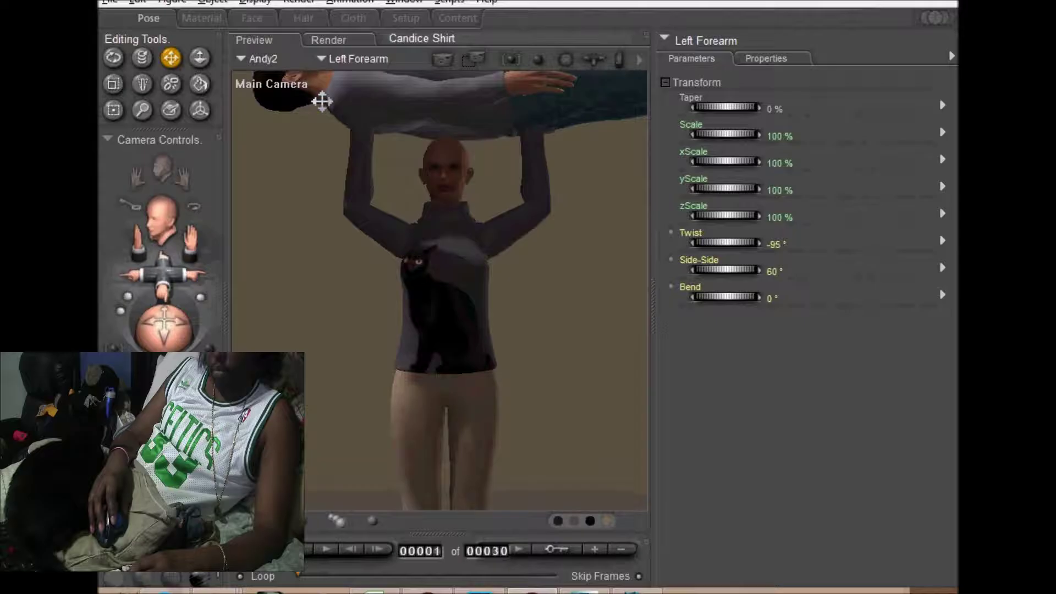
click(638, 172)
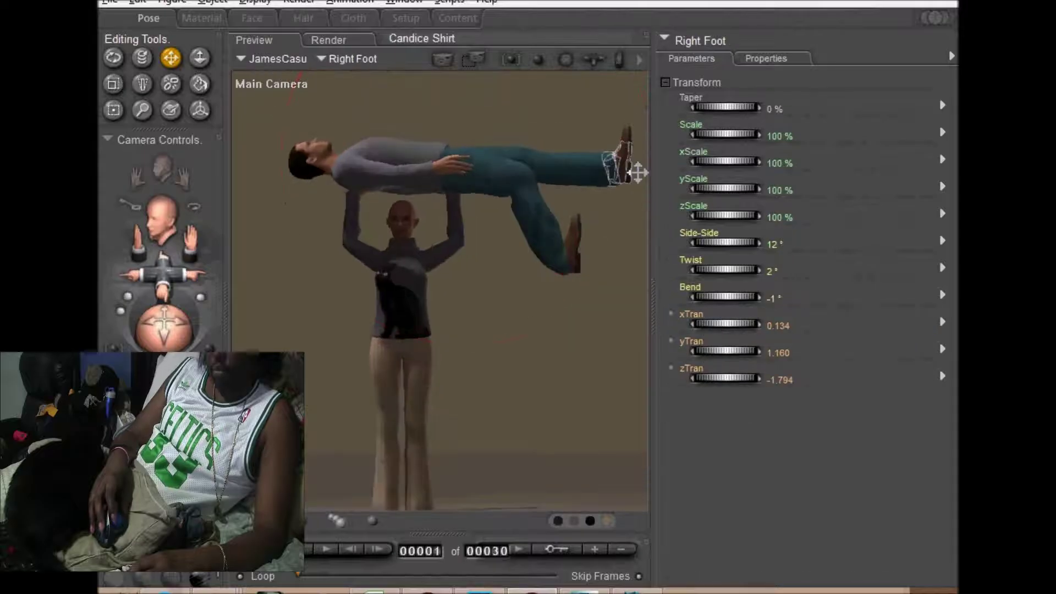
drag(578, 66, 568, 66)
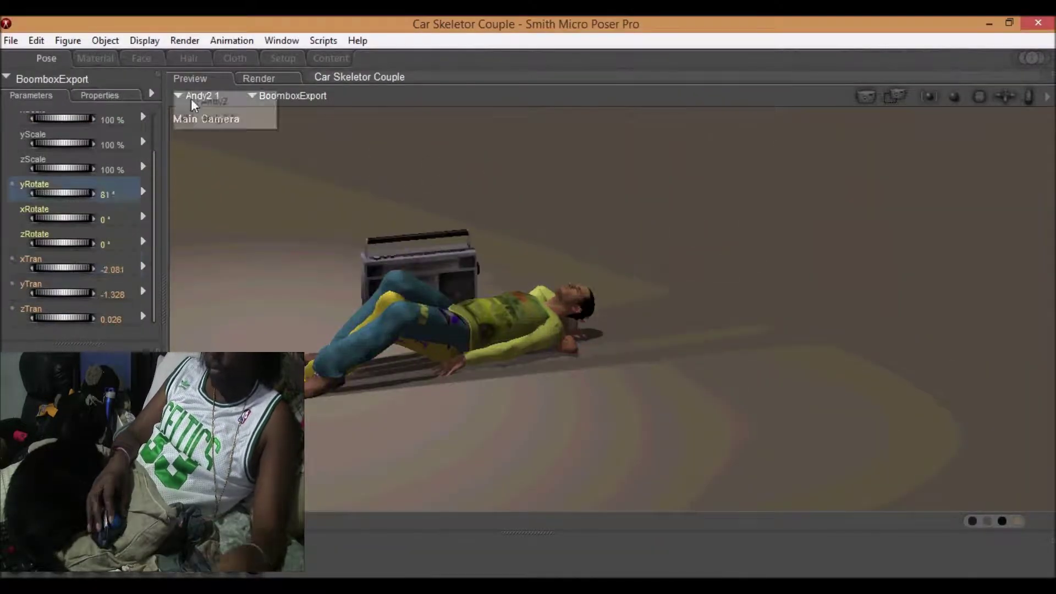
- Select the Andy2 figure, move the camera to a top-down view, and reposition the bed
click(217, 118)
mouse_move(979, 96)
mouse_down()
mouse_move(985, 116)
mouse_move(1018, 106)
mouse_up()
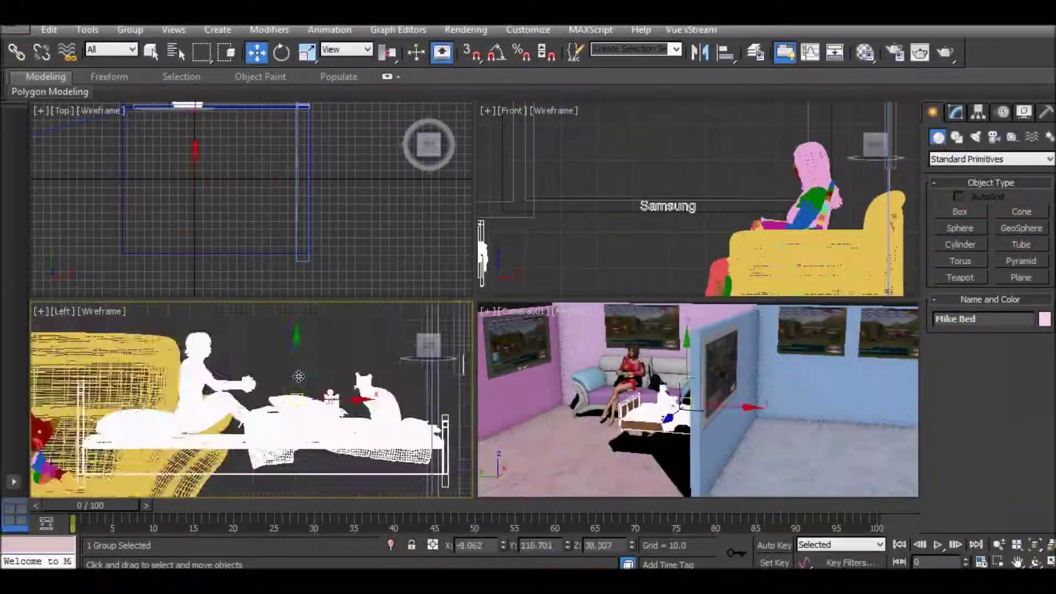
drag(299, 377, 317, 381)
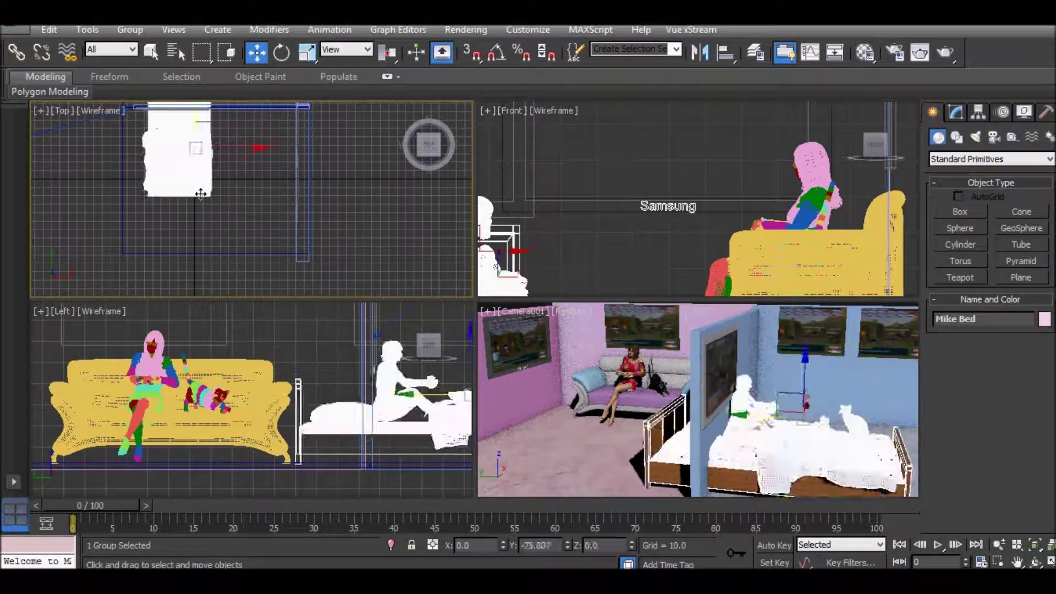
- Rotate the bed 67 degrees and select the figure's right shoulder
key(e)
drag(173, 156, 150, 123)
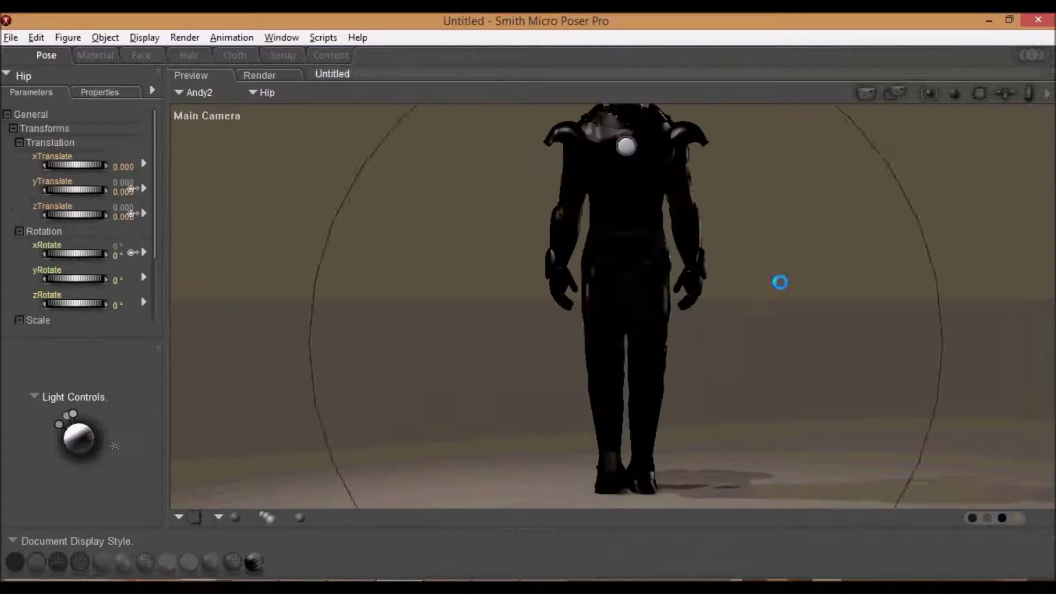
click(513, 175)
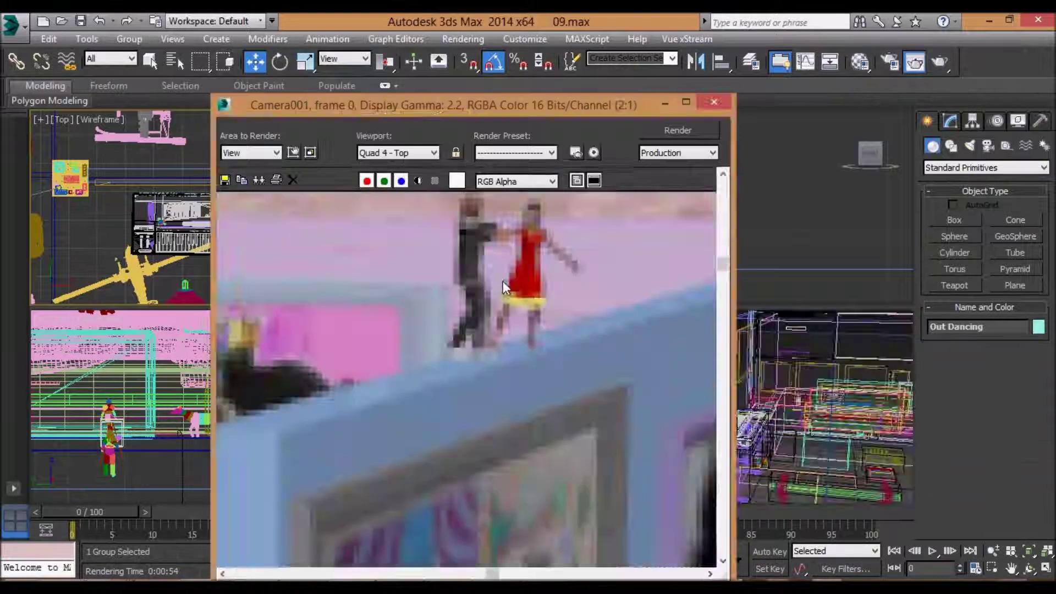